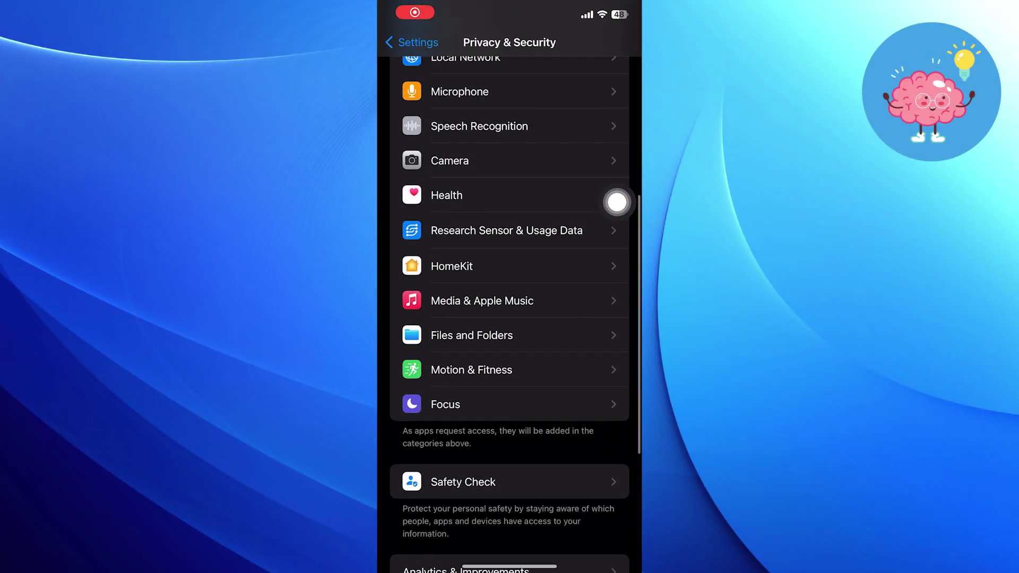
scroll(510, 319, "up", 3)
left_click_drag(382, 319, 445, 319)
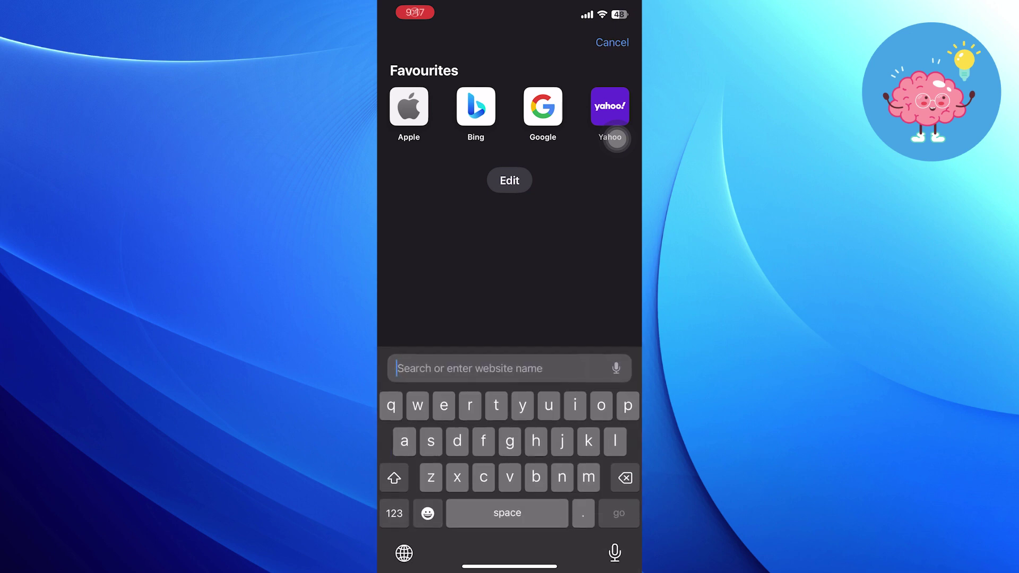
type("dow")
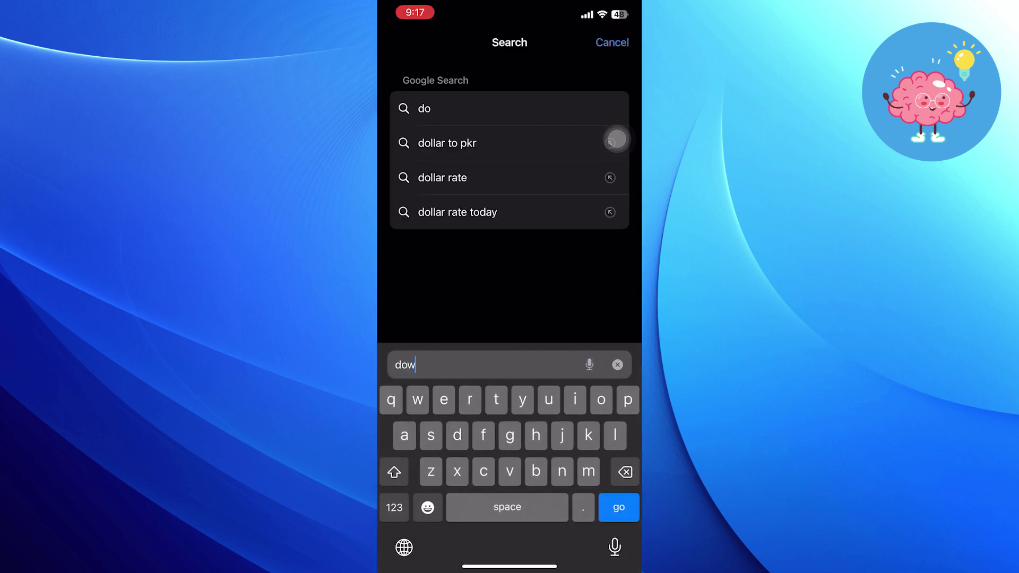
type("nload al")
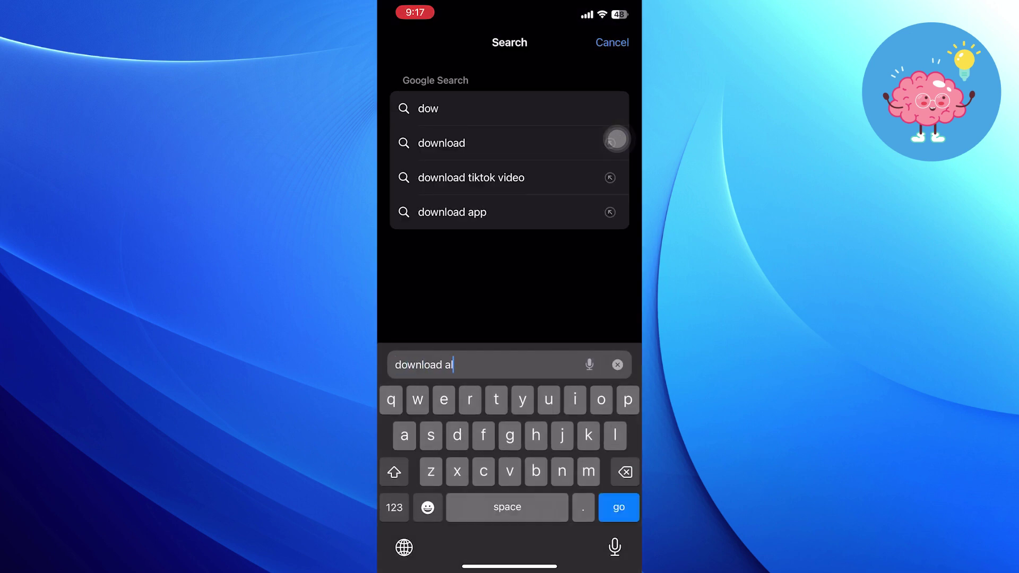
type("t store")
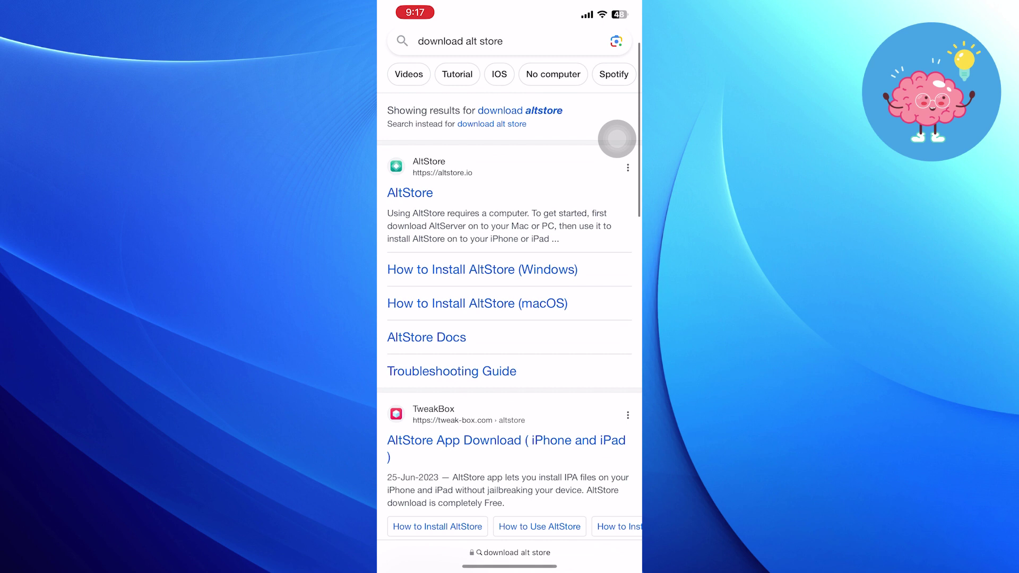
scroll(617, 139, "down", 1)
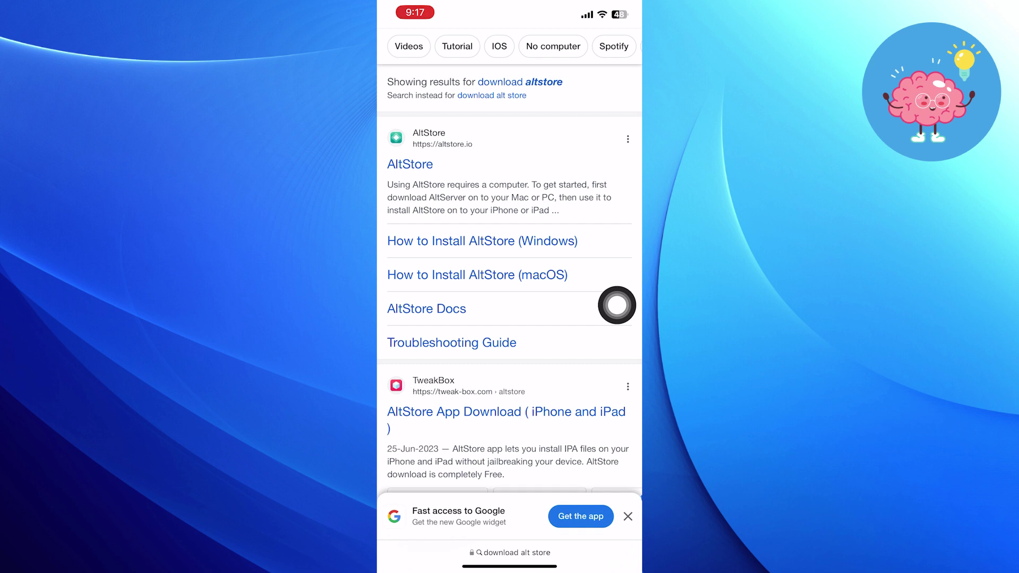
Leave the AltStore Google results and start a new blank note in Notes via Spotlight.
left_click_drag(510, 565, 509, 358)
left_click_drag(510, 239, 509, 358)
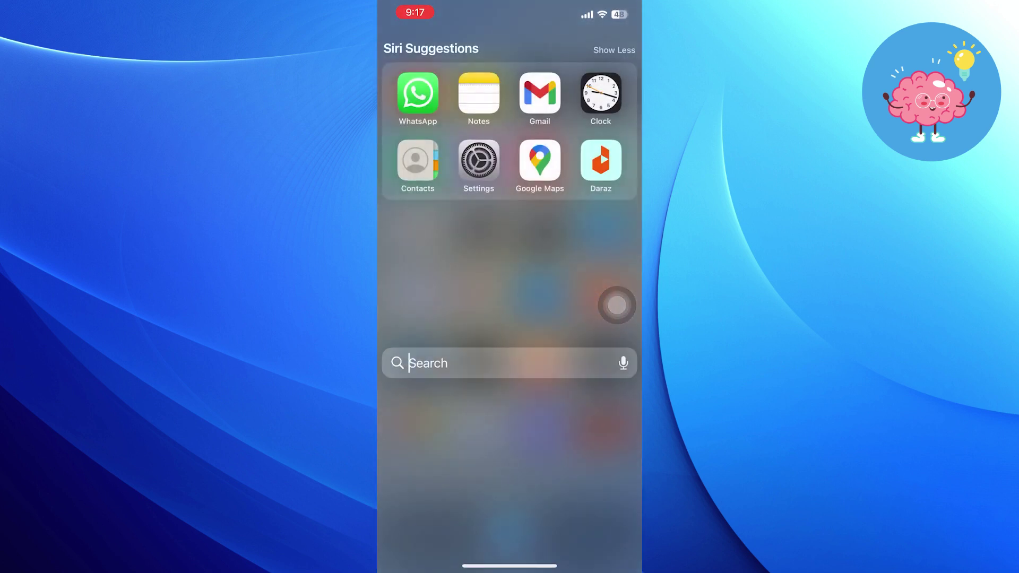
left_click(479, 93)
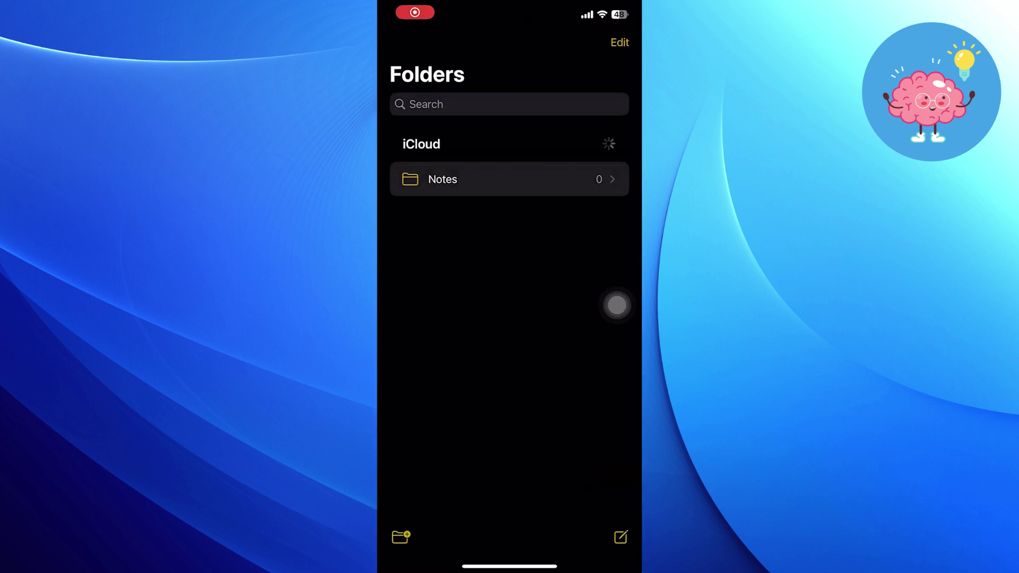
left_click(620, 537)
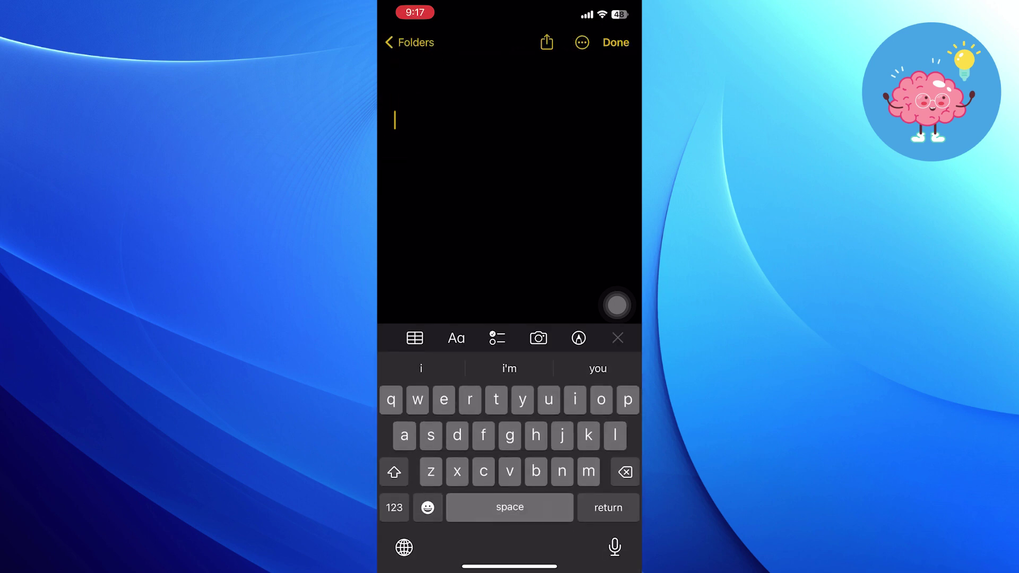